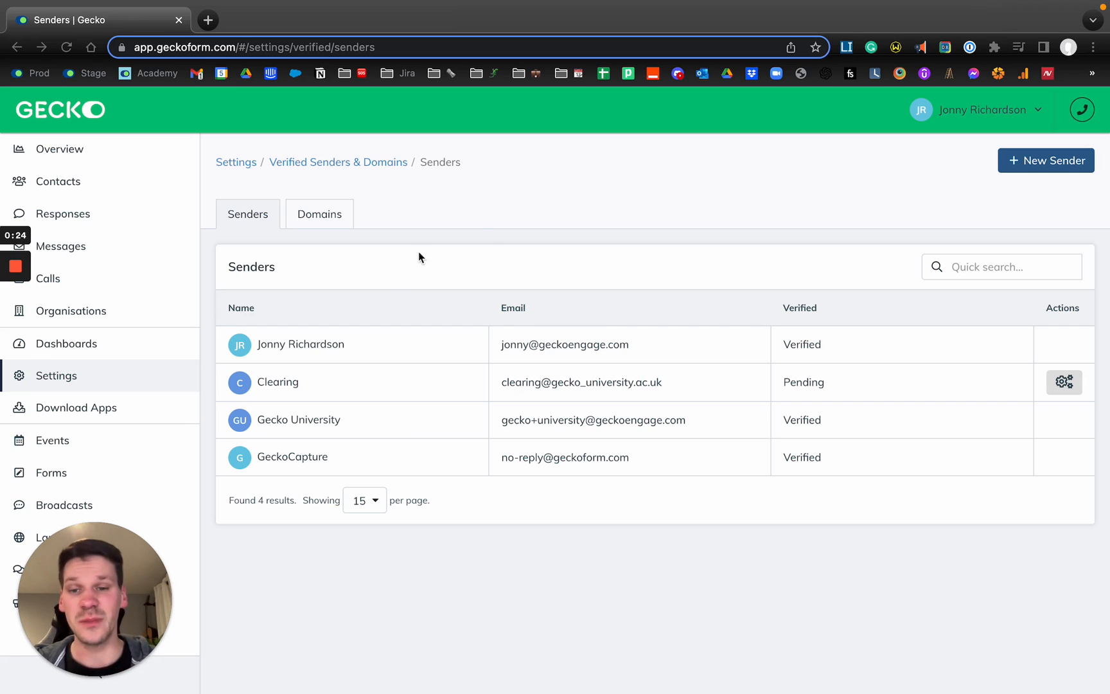
Start adding a new domain from the verified domains list.
left_click(488, 239)
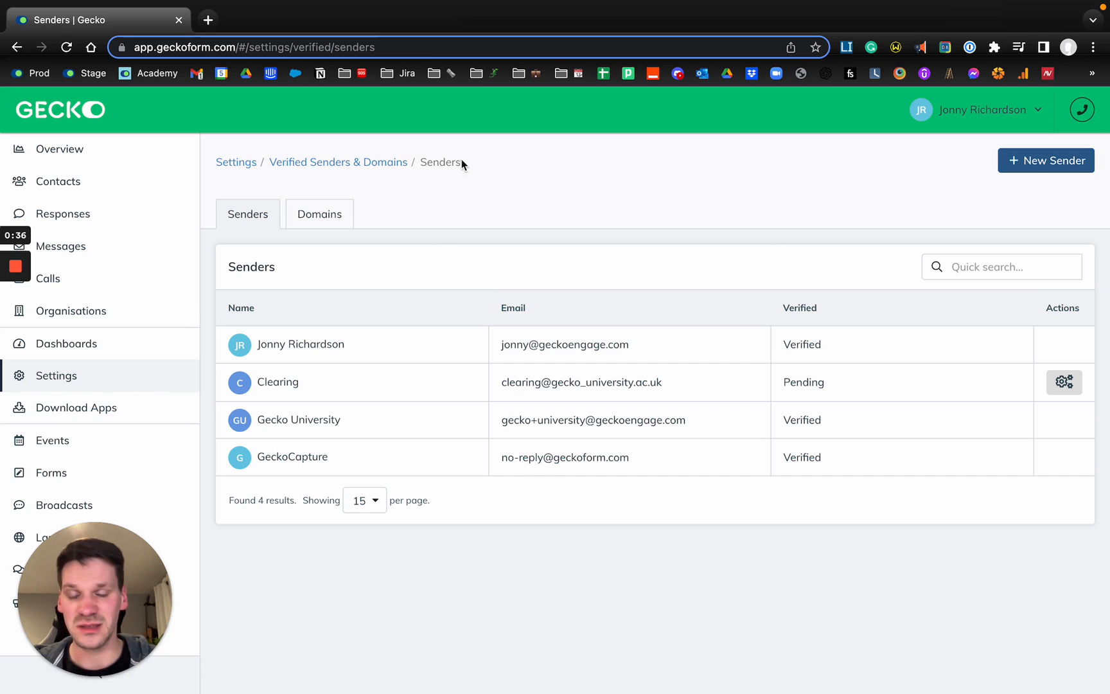
left_click(315, 217)
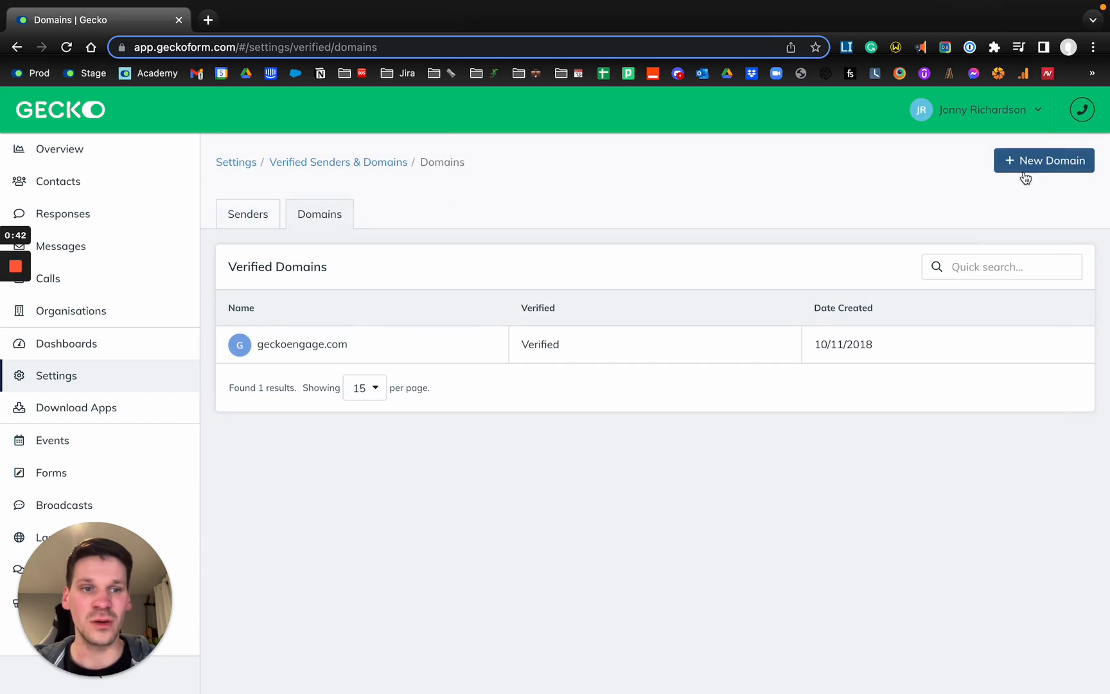
left_click(1019, 172)
left_click(333, 345)
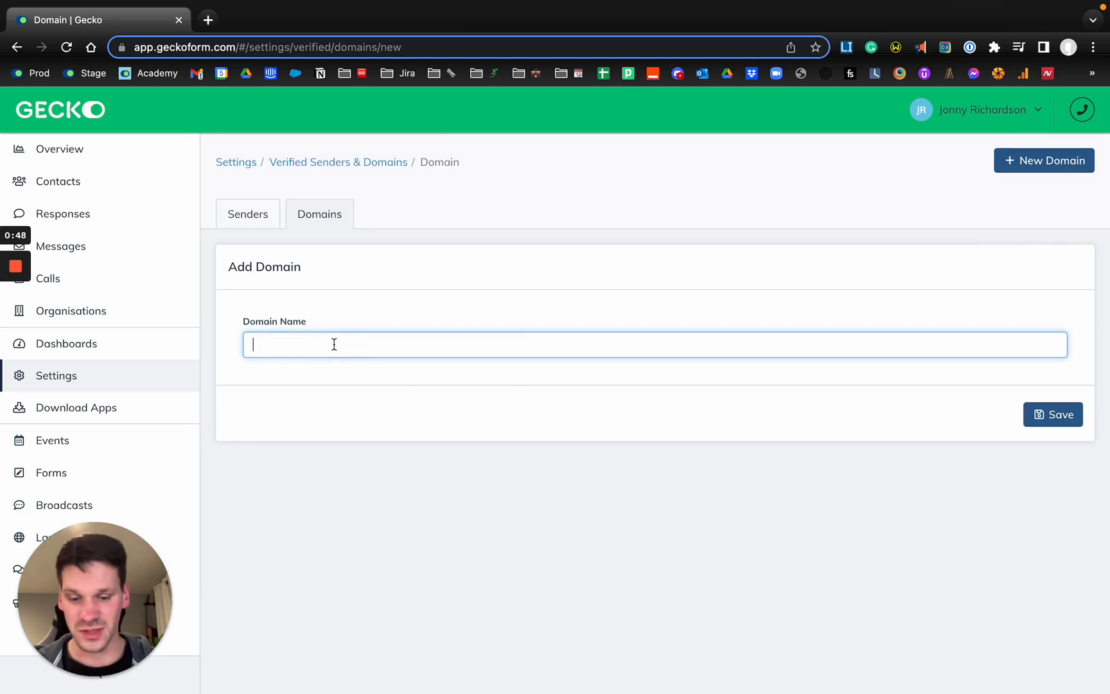
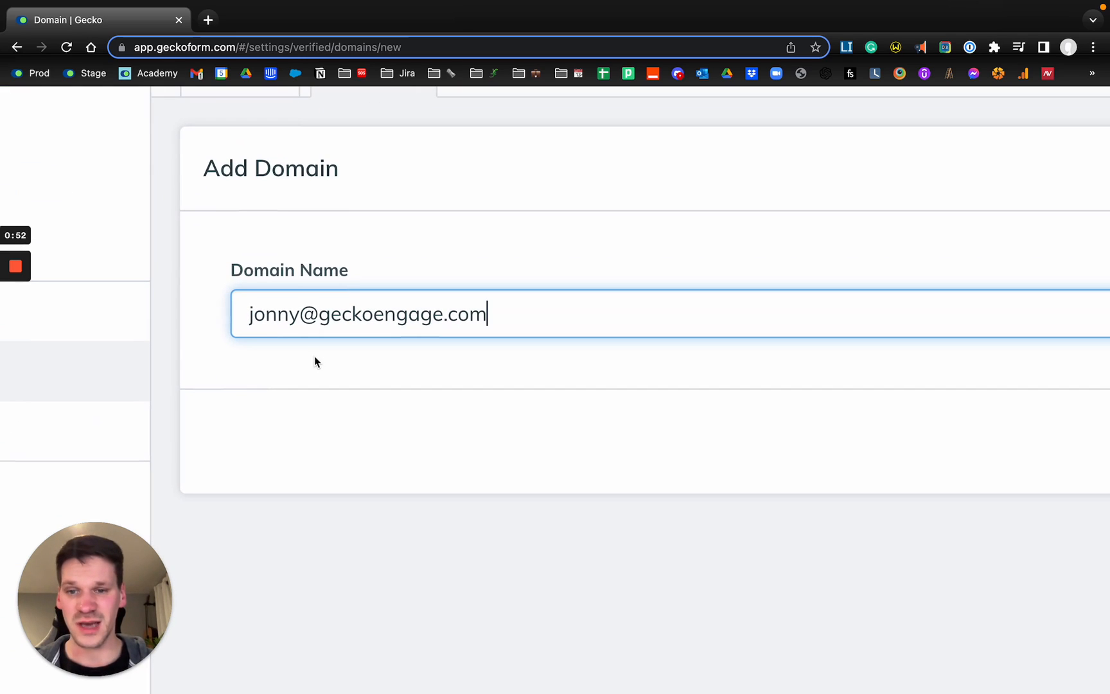
Enter a full email address as the domain name and highlight its domain part.
left_click(290, 345)
left_click_drag(318, 315, 470, 341)
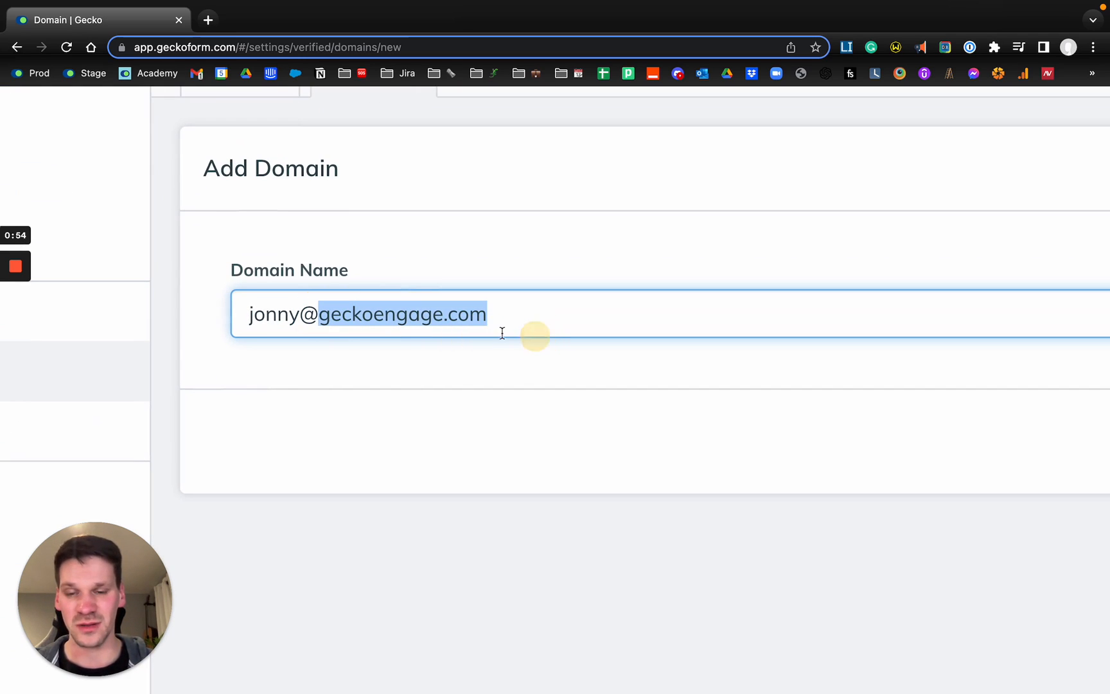
left_click(317, 315)
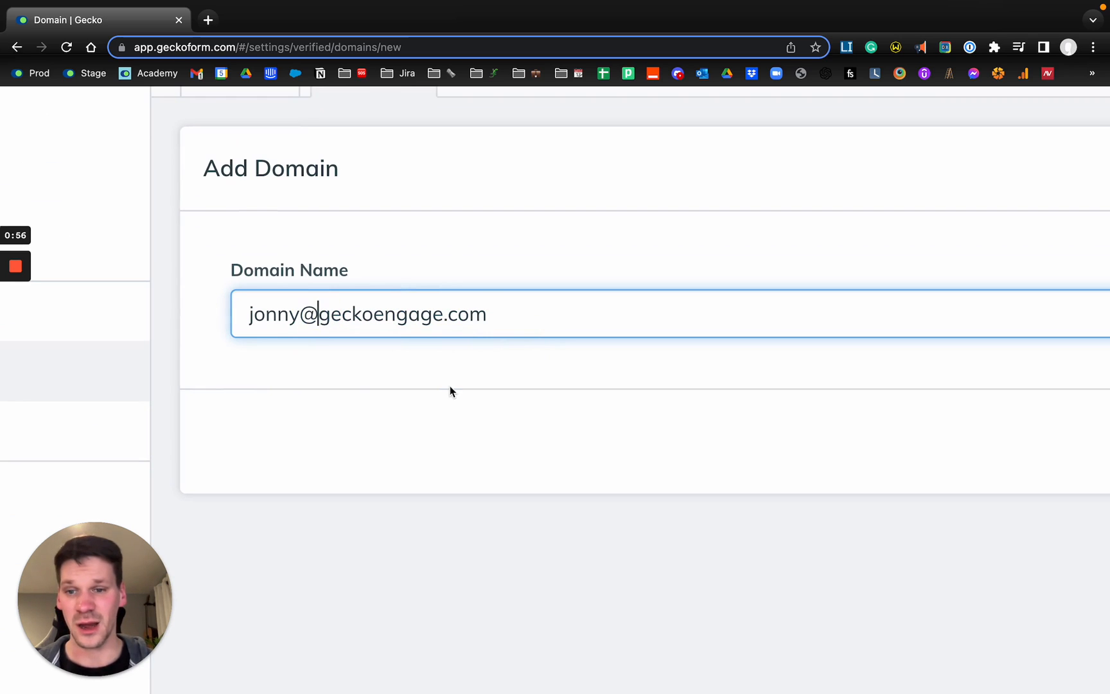
Remove the part up to and including the @ sign from the domain name, leaving geckoengage.com.
key("Left")
key("Left")
key("Right")
key("super+shift+Left")
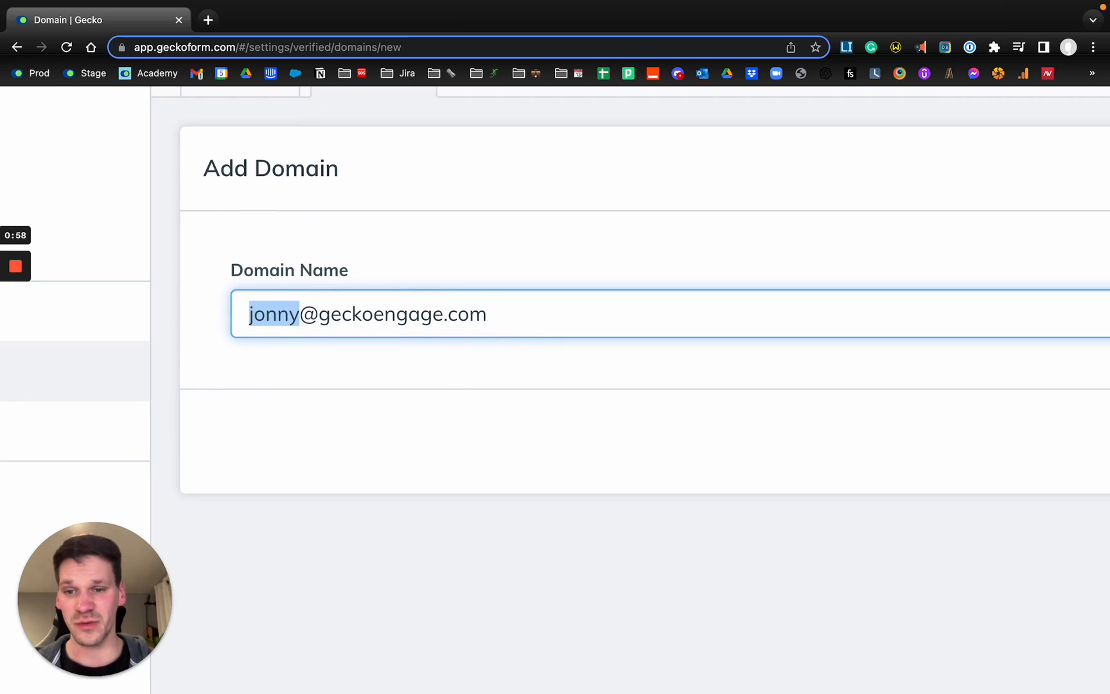
key("BackSpace")
key("shift+Right")
key("BackSpace")
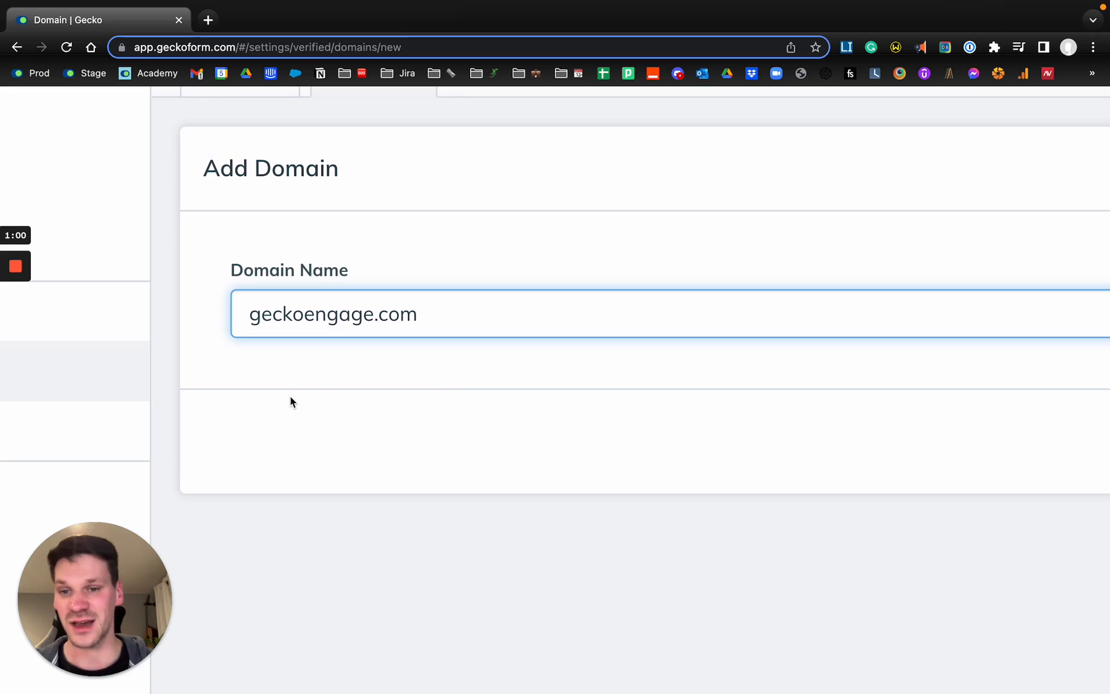
Replace the domain name with gecko.com and save the new domain.
triple_click(307, 314)
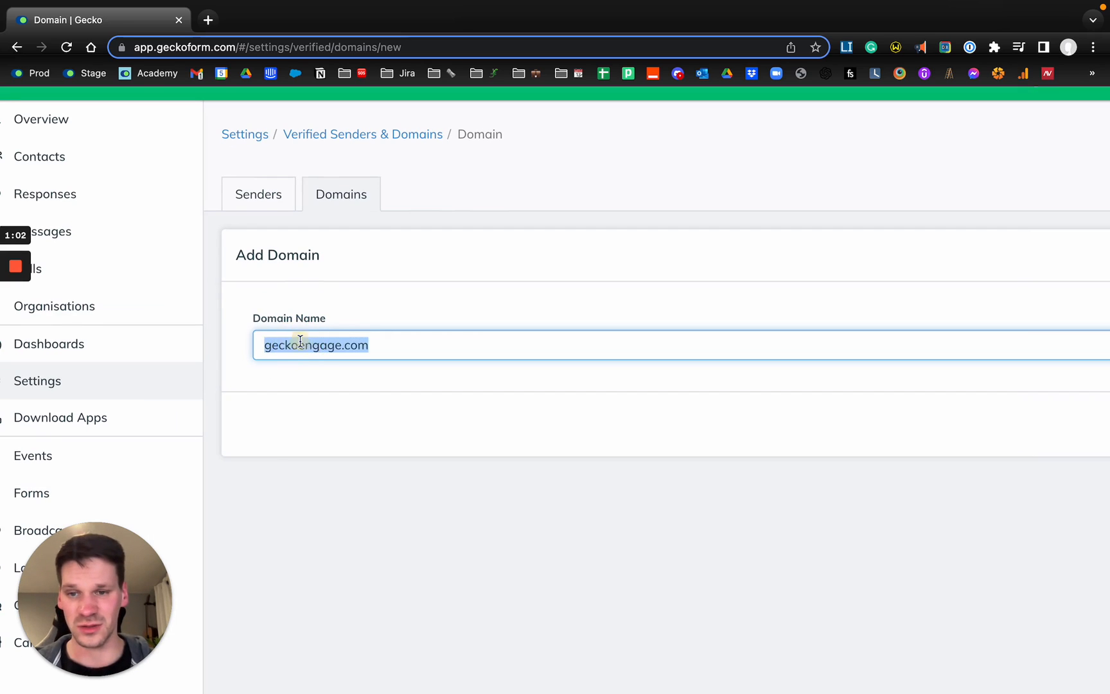
type("geckoeng")
key("super+BackSpace")
type("gecko")
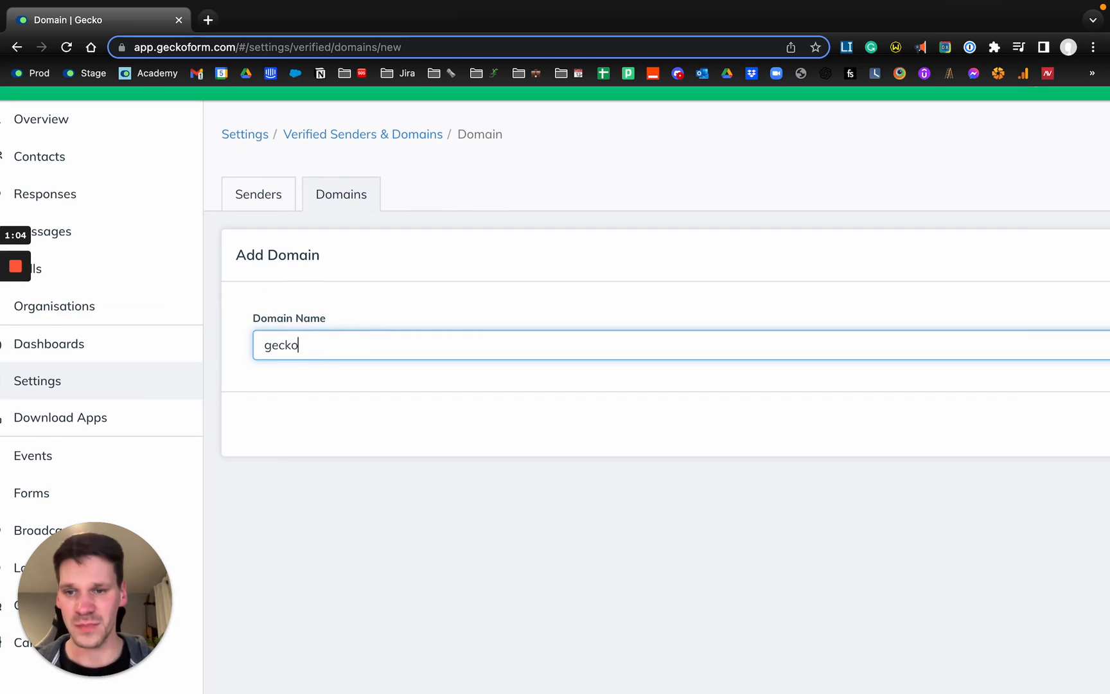
type(".com")
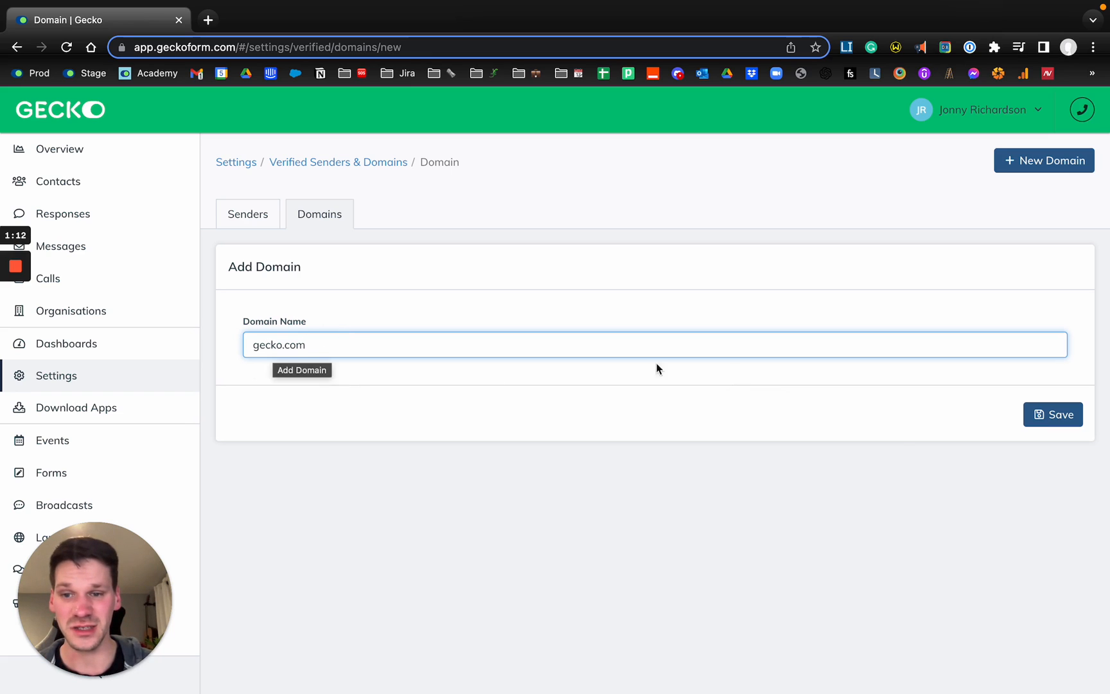
left_click(1061, 422)
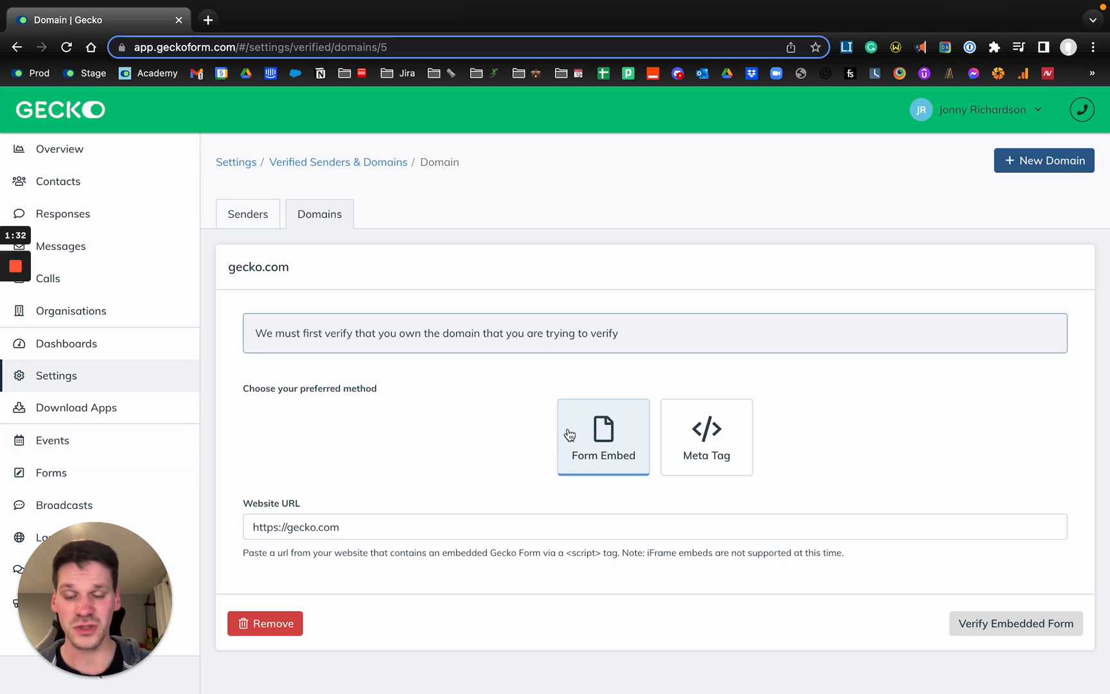
Review the Form Embed and Meta Tag ownership verification methods for gecko.com, including the meta tag code and website URL.
left_click(246, 528)
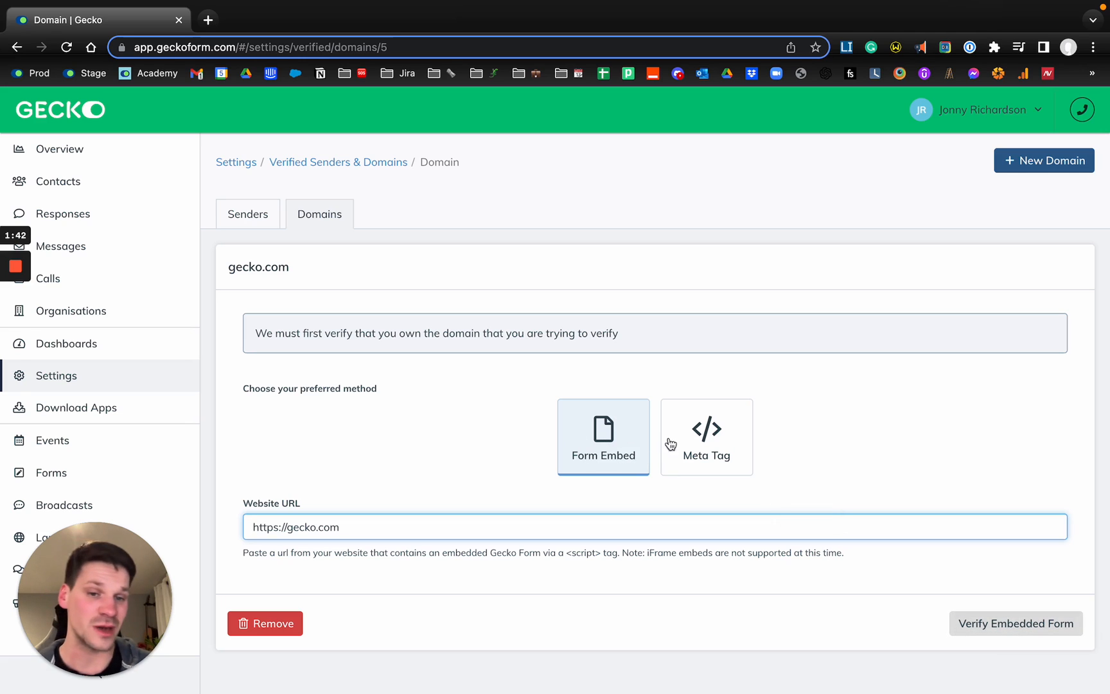
left_click(701, 441)
left_click(298, 506)
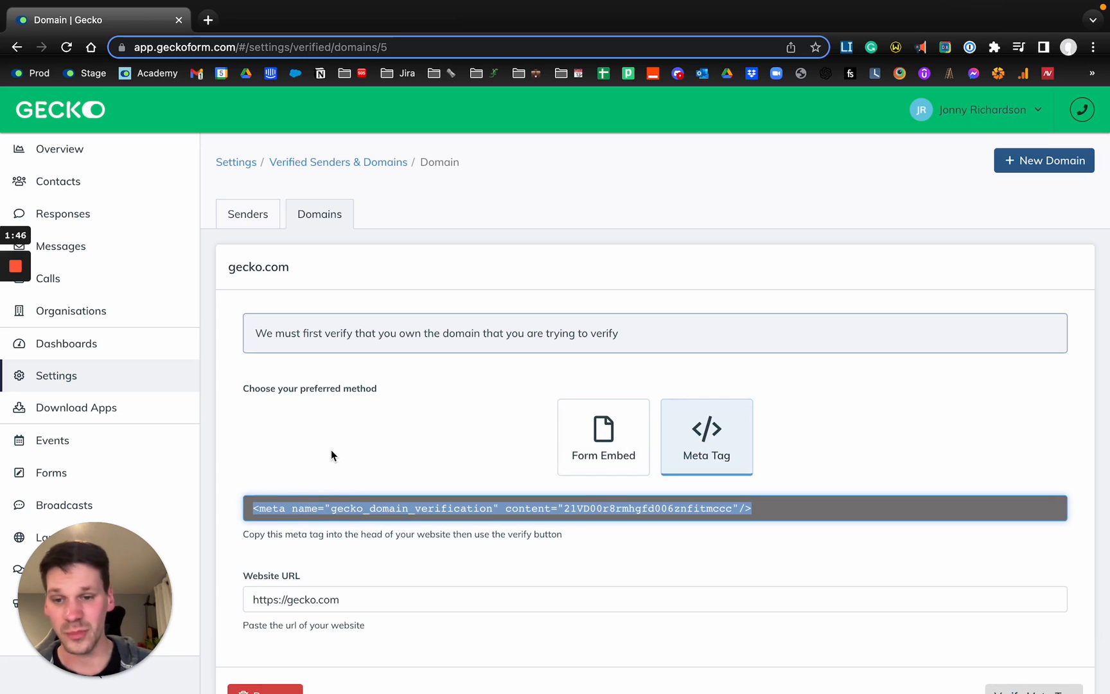
left_click_drag(256, 599, 445, 598)
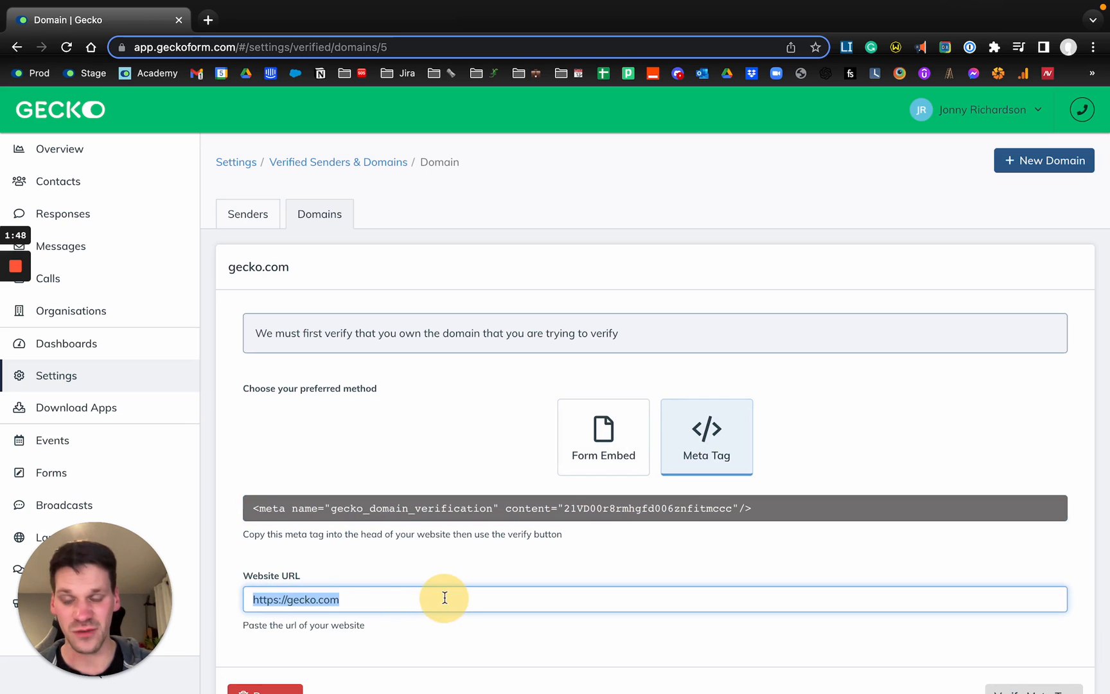
scroll(520, 589, "down", 2)
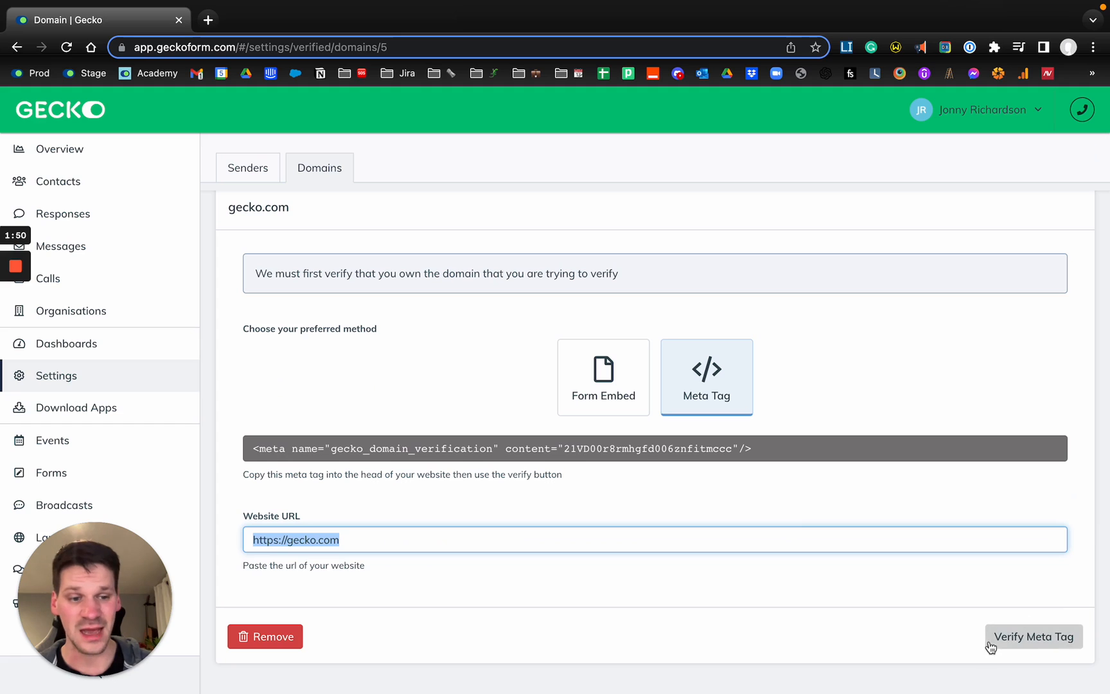
scroll(565, 471, "up", 2)
Open the geckoengage.com domain from the domains list and review its verification statuses and configuration details.
left_click(324, 230)
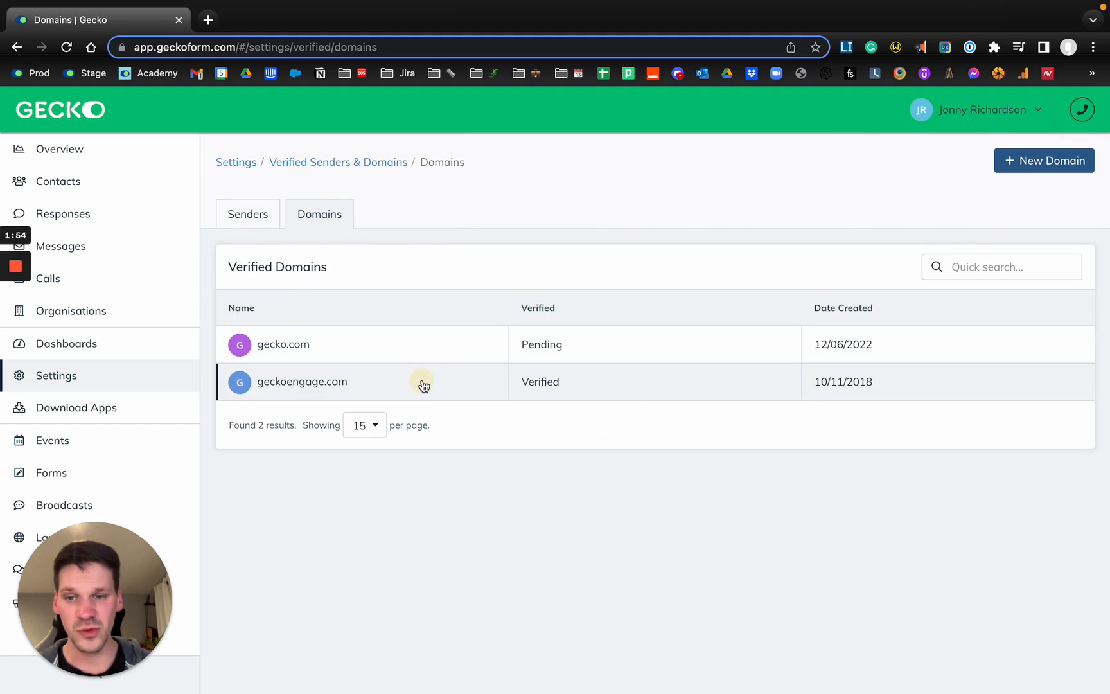
left_click(423, 385)
scroll(423, 385, "down", 1)
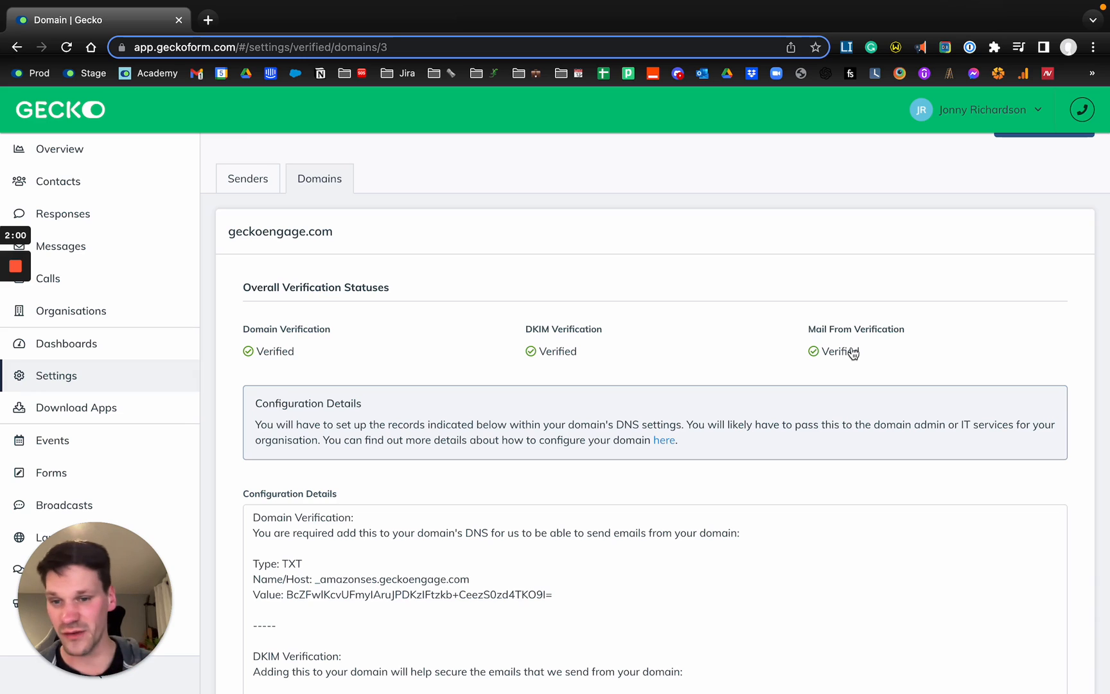
scroll(538, 354, "down", 3)
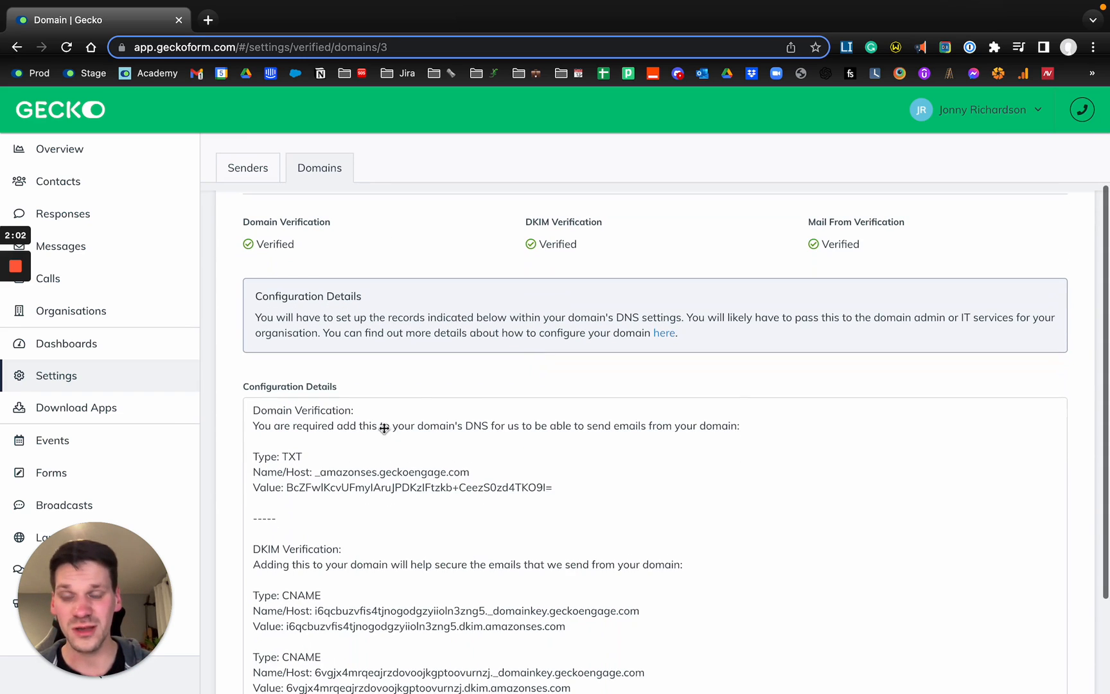
scroll(382, 426, "down", 2)
scroll(359, 426, "up", 2)
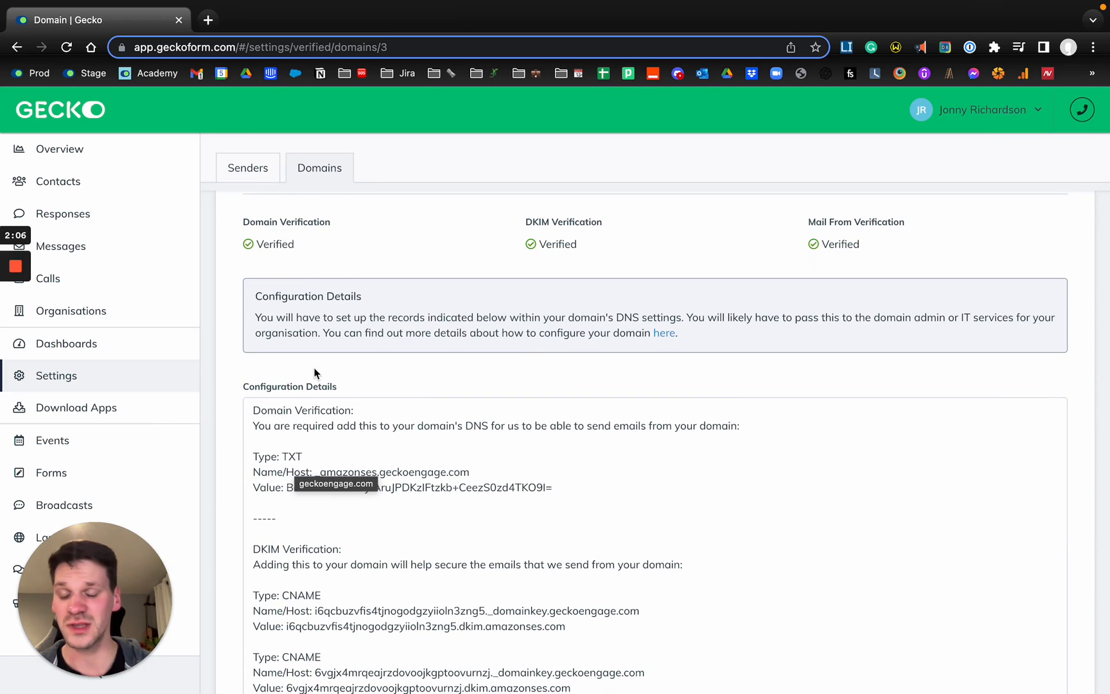
scroll(314, 373, "up", 2)
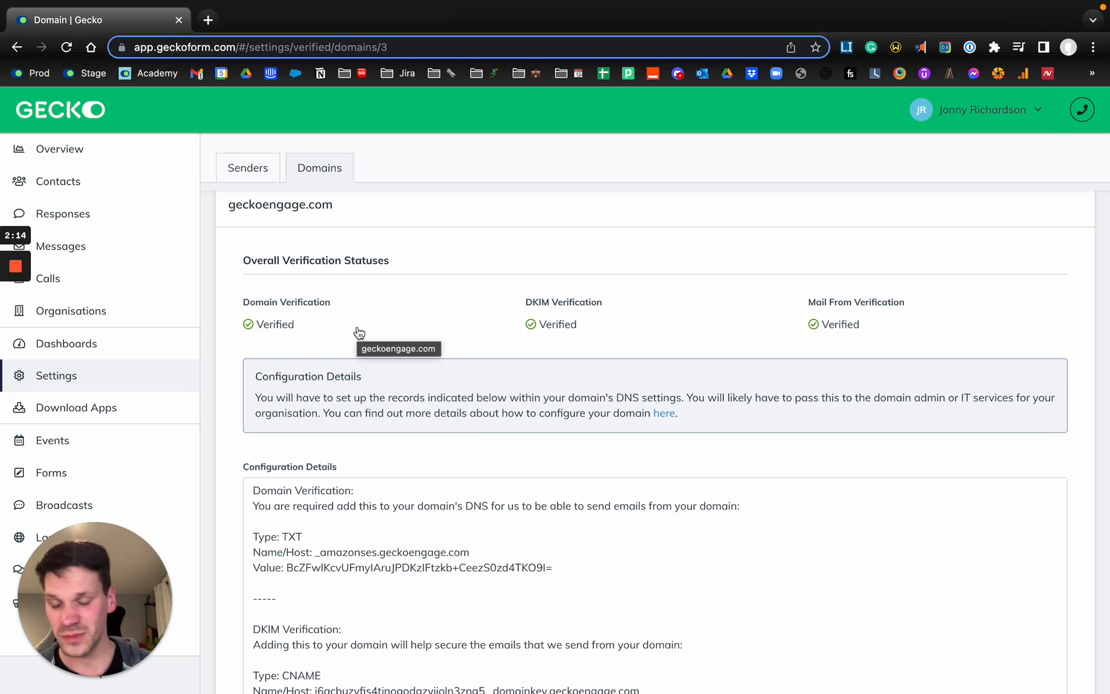
scroll(359, 332, "down", 1)
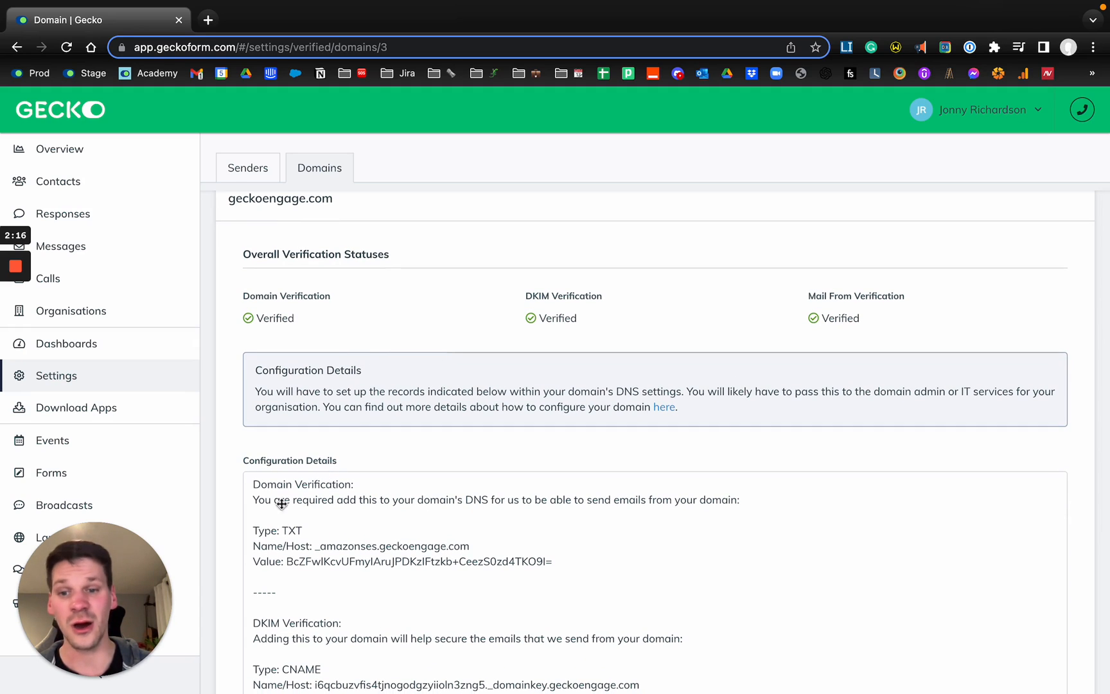
Highlight the Domain Verification record in the configuration details and examine the DKIM, Mail From and SPF records.
left_click_drag(252, 486, 581, 569)
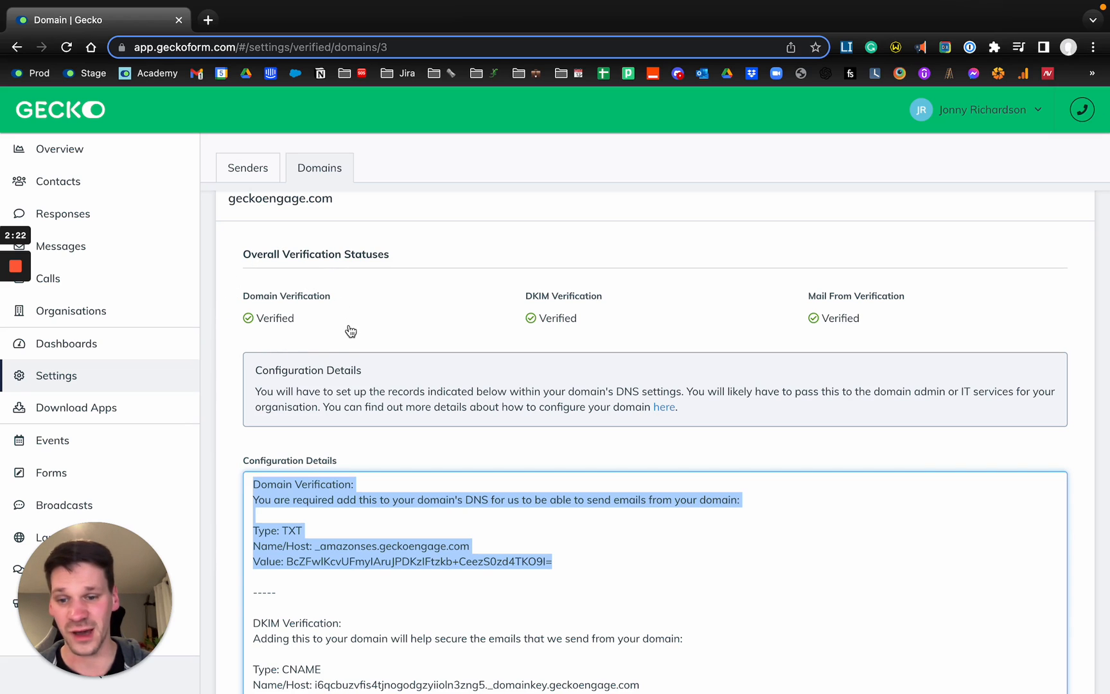
scroll(349, 330, "down", 3)
scroll(334, 457, "down", 2)
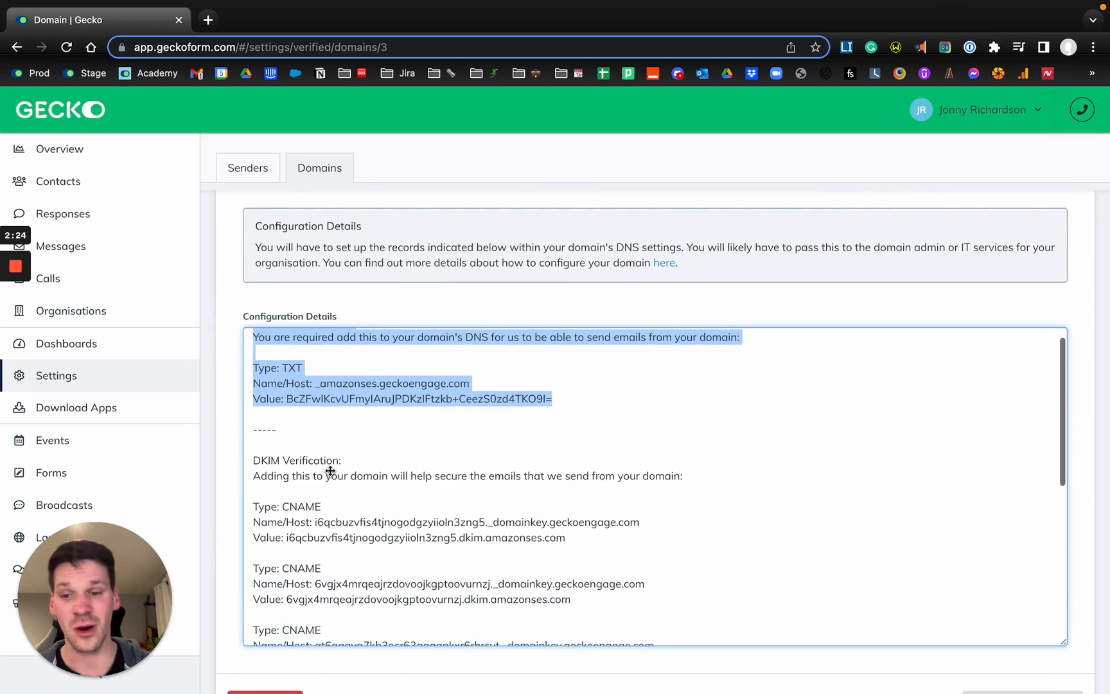
scroll(373, 438, "down", 5)
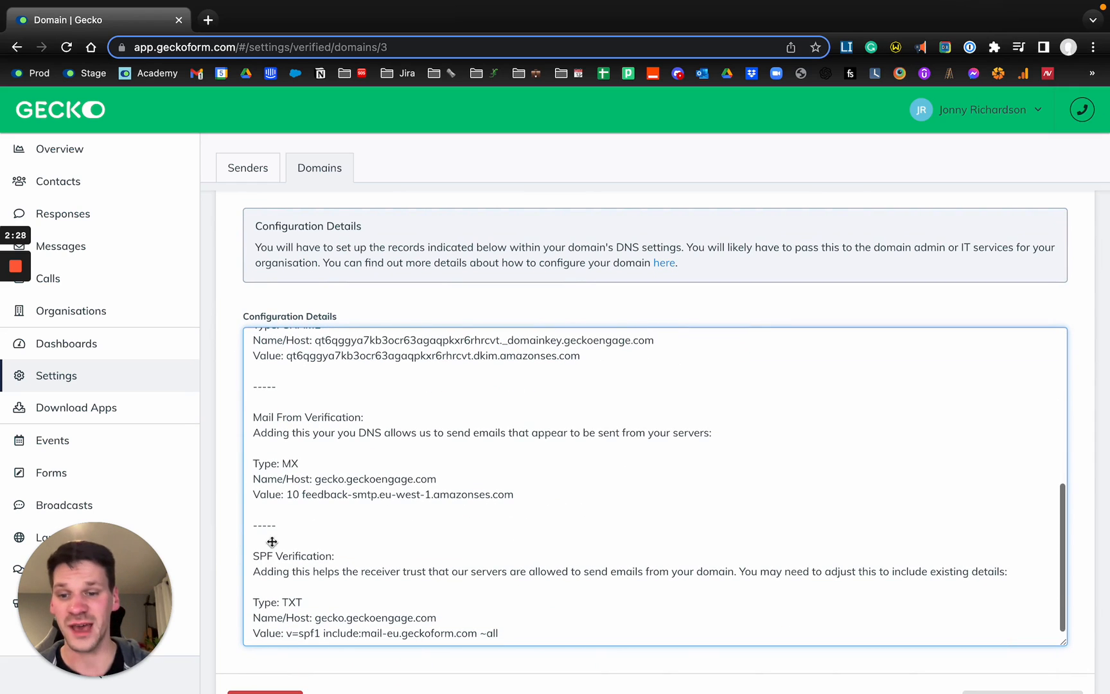
scroll(435, 446, "up", 5)
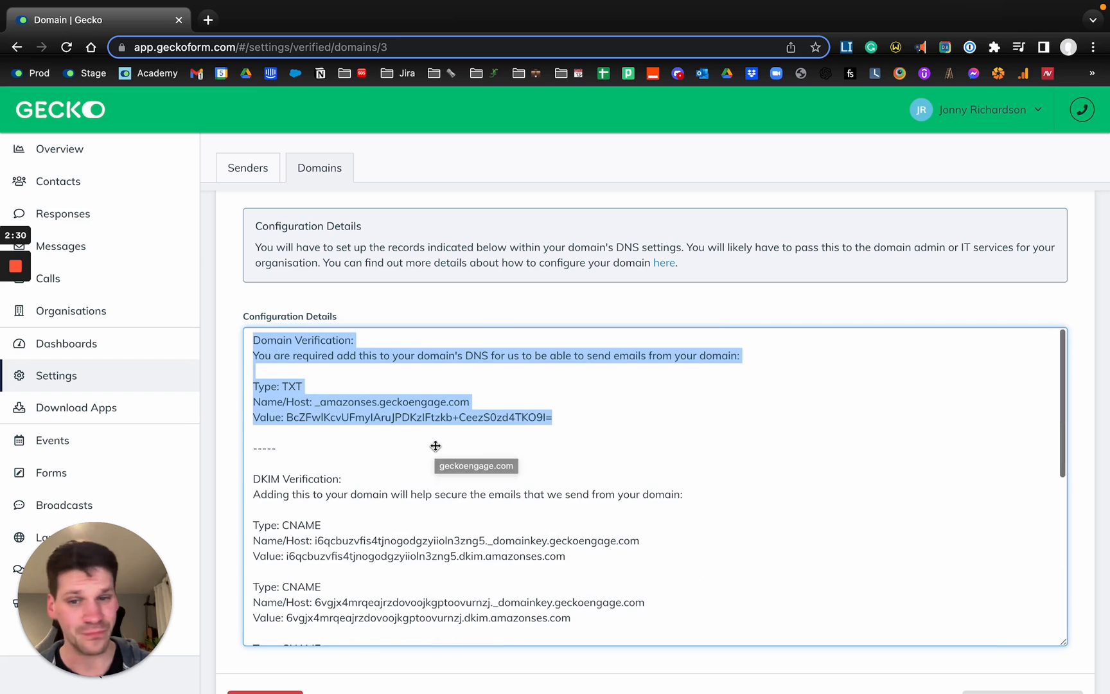
scroll(435, 445, "up", 4)
left_click(435, 445)
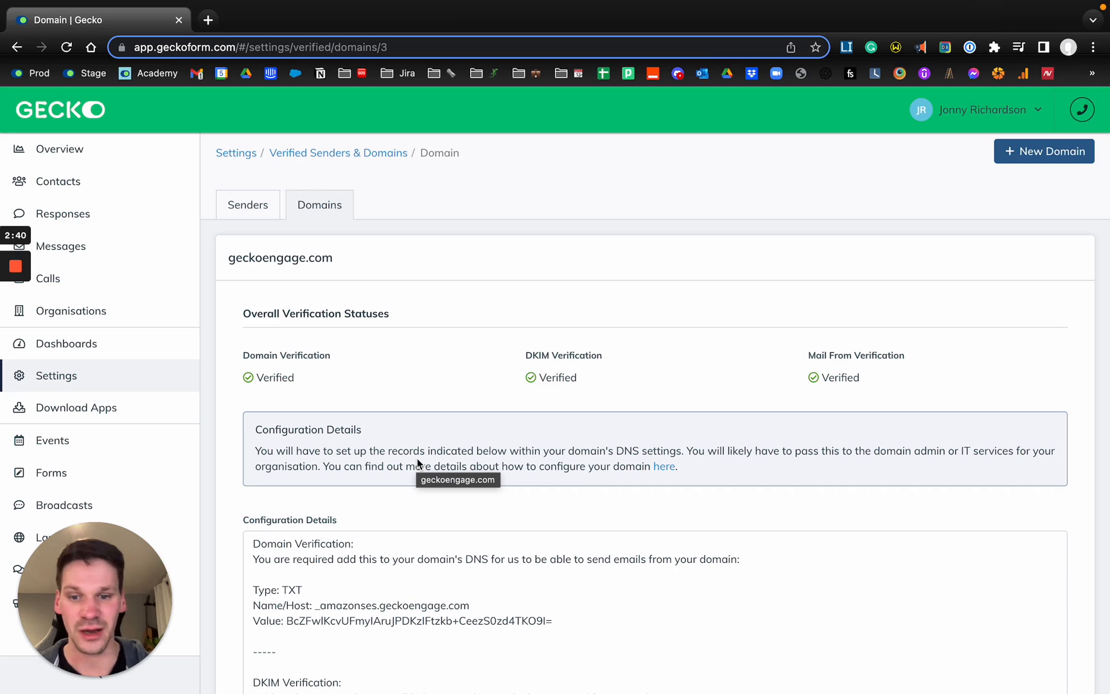
Select the entire text of the configuration details for geckoengage.com.
scroll(417, 458, "down", 1)
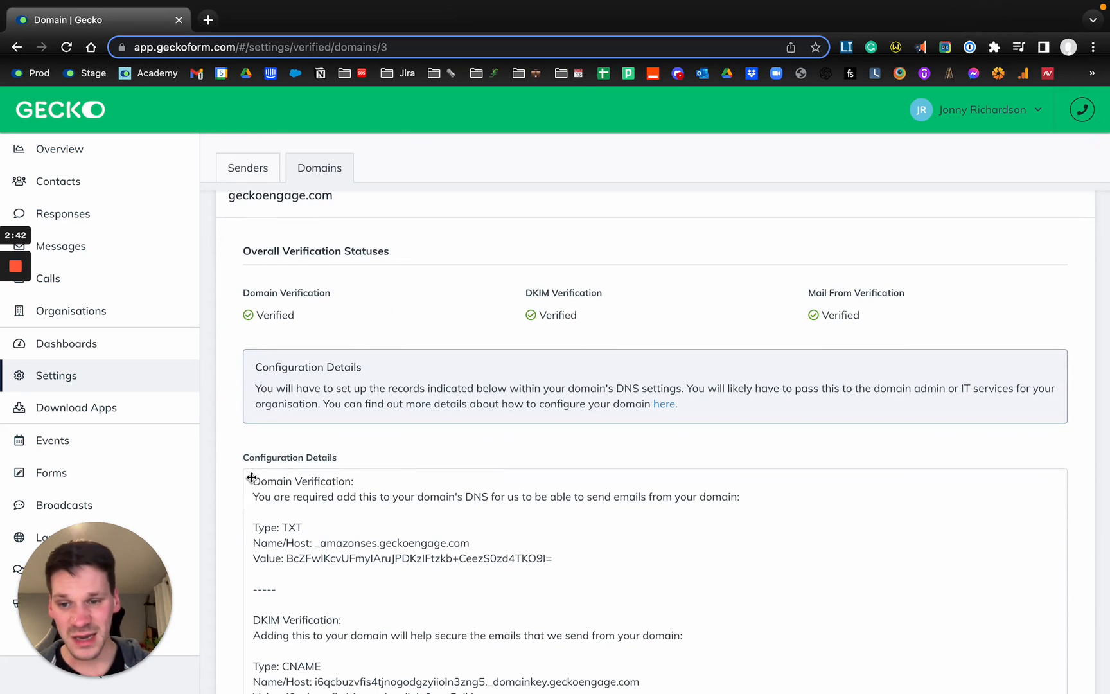
left_click_drag(251, 478, 459, 632)
scroll(471, 627, "down", 5)
scroll(517, 649, "down", 3)
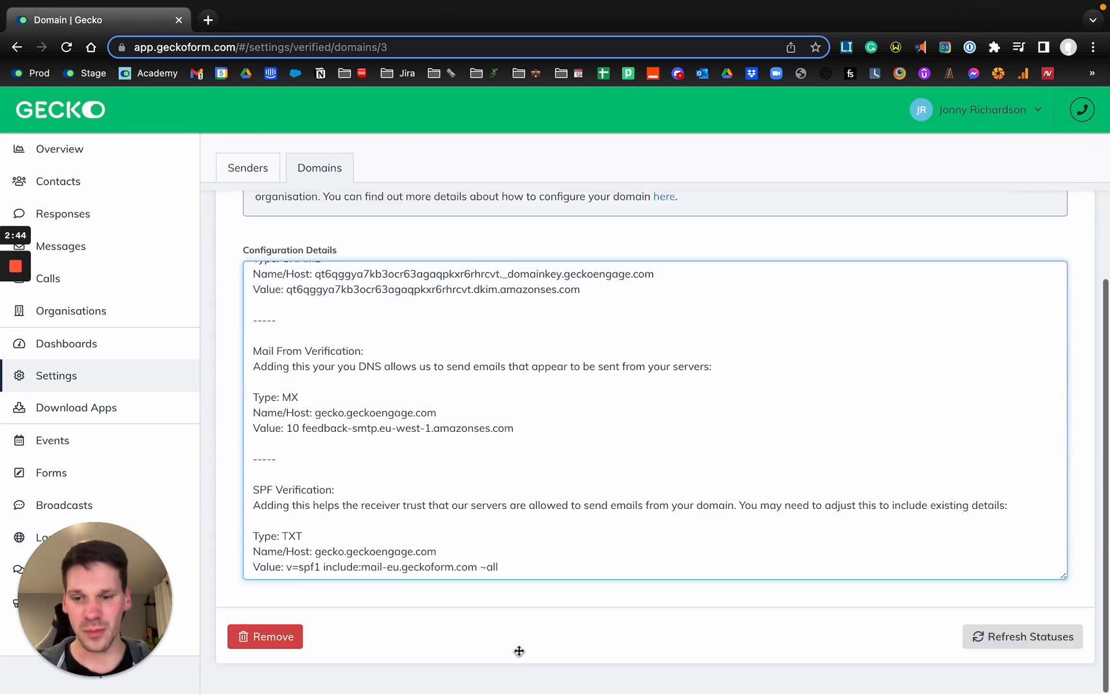
key("super+a")
scroll(433, 414, "up", 10)
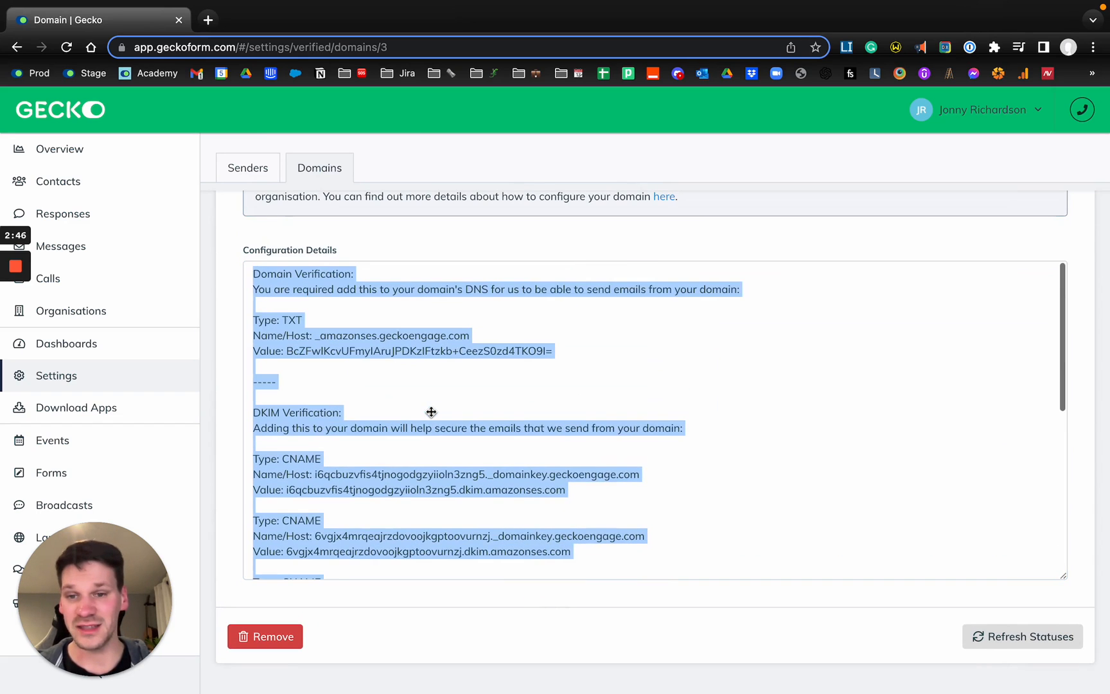
Check the geckoengage.com verification statuses and the option to refresh them, and return to the domains list.
scroll(431, 412, "up", 5)
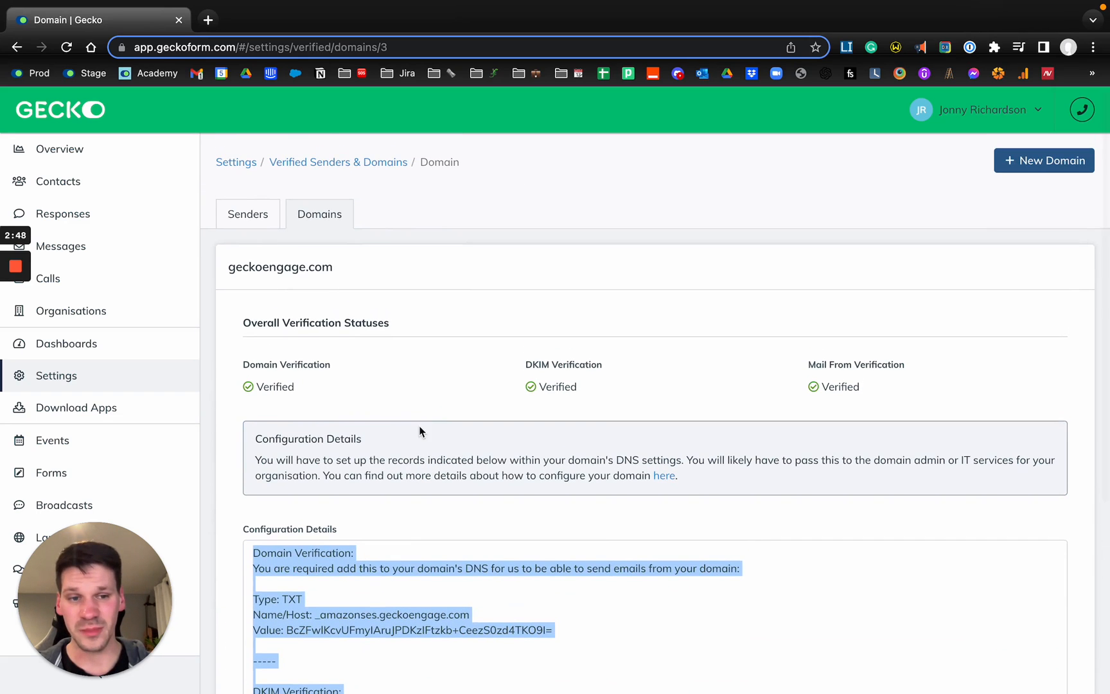
scroll(421, 431, "down", 5)
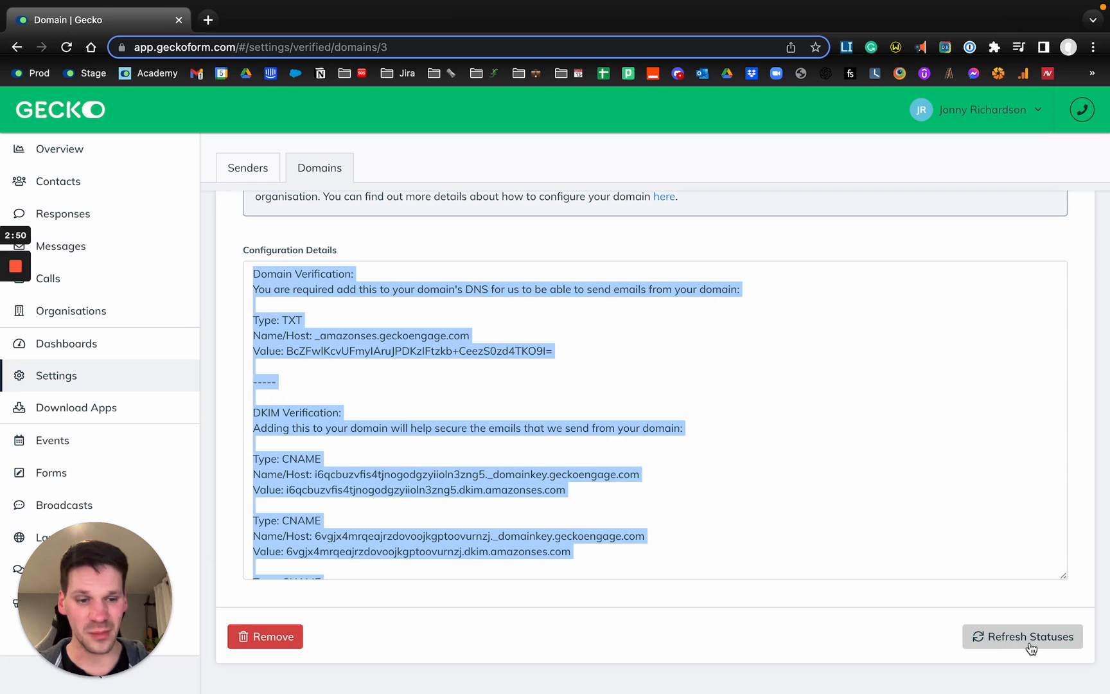
scroll(853, 478, "up", 5)
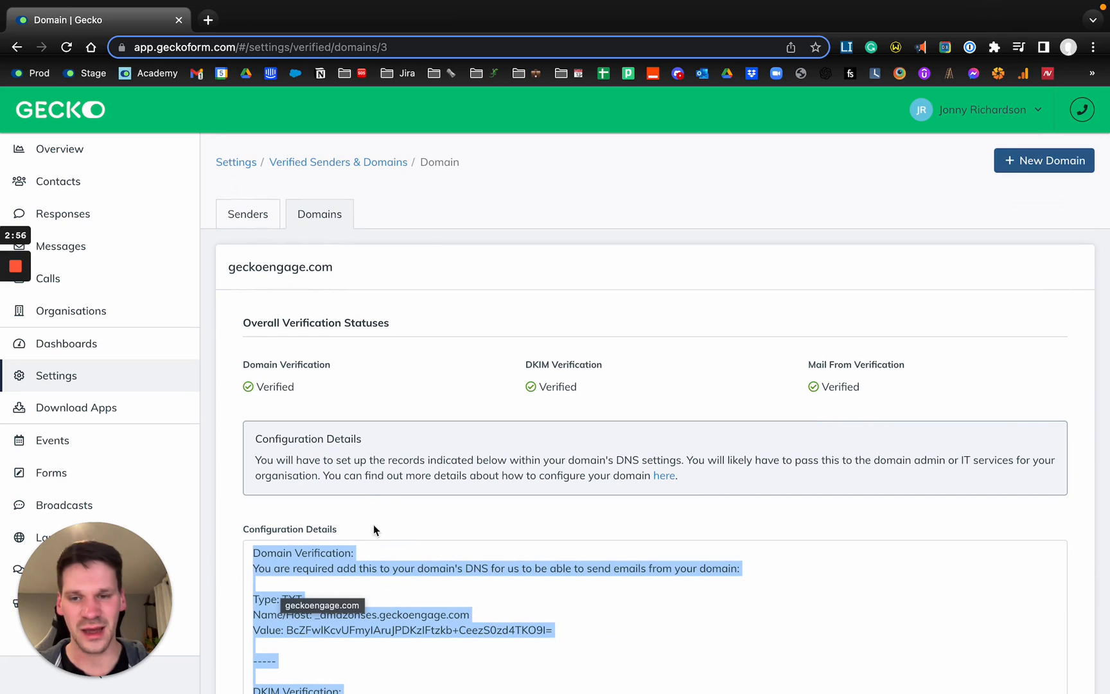
left_click(361, 500)
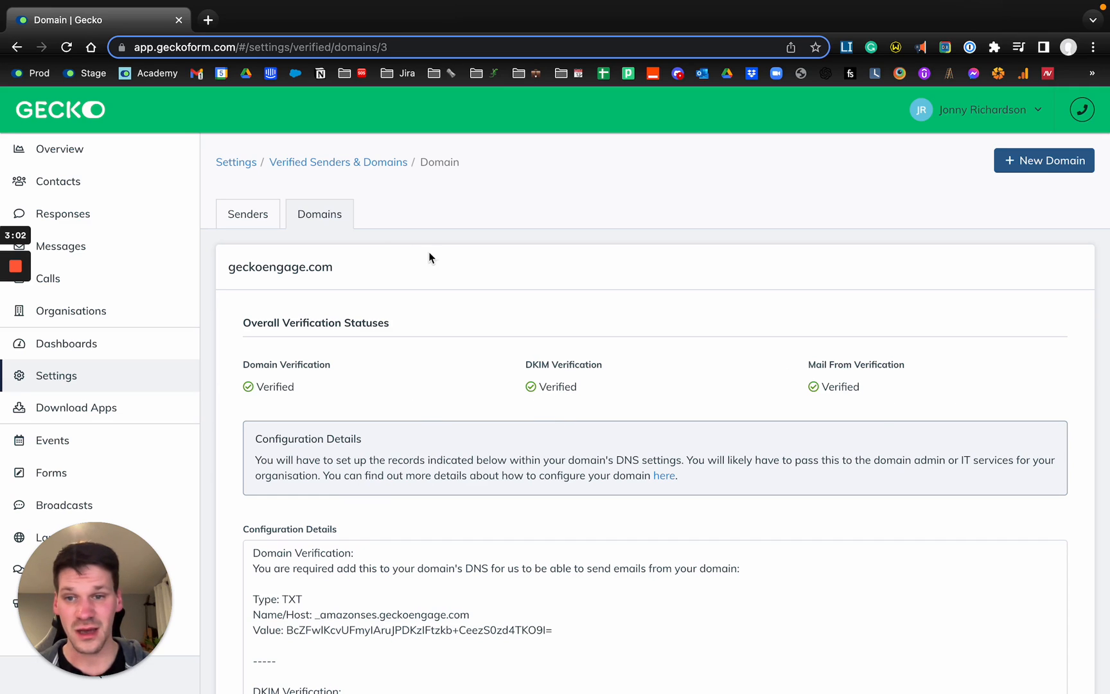
left_click(327, 216)
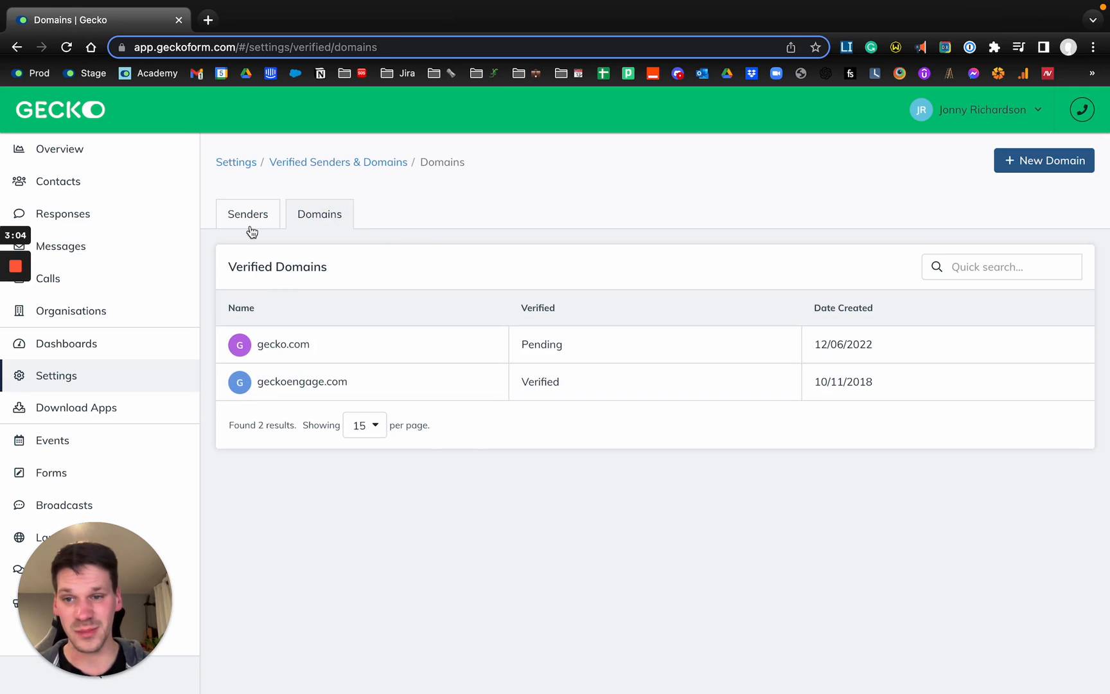
Start a new sender in the verified senders list and name it iwuehb.
left_click(248, 222)
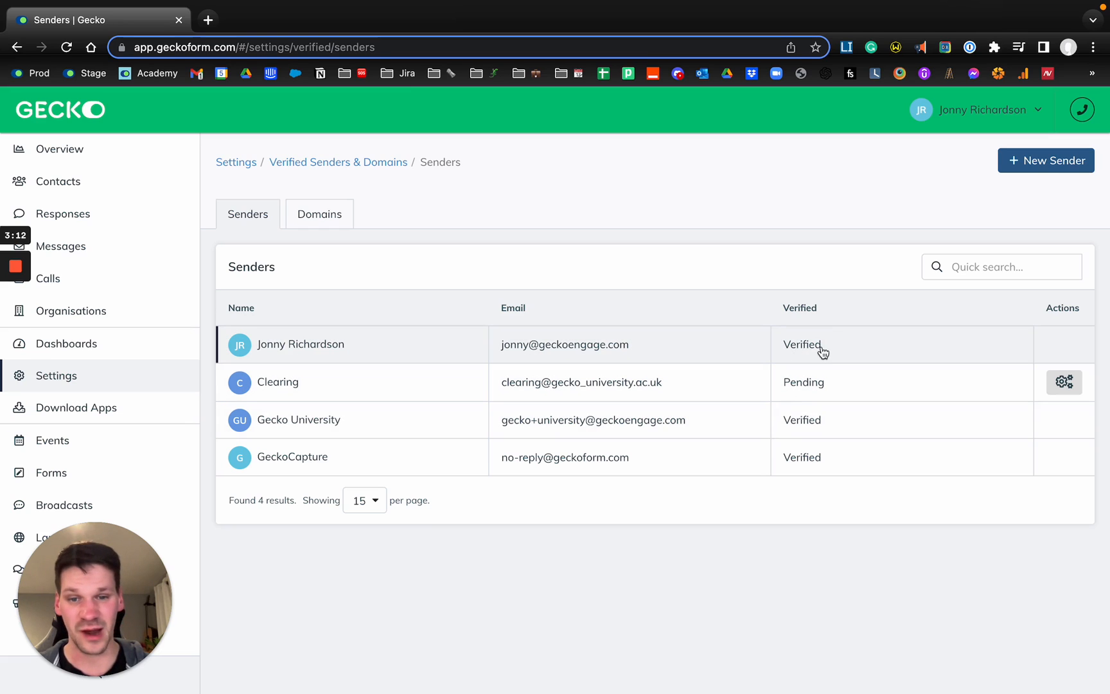
left_click(1033, 163)
left_click(291, 355)
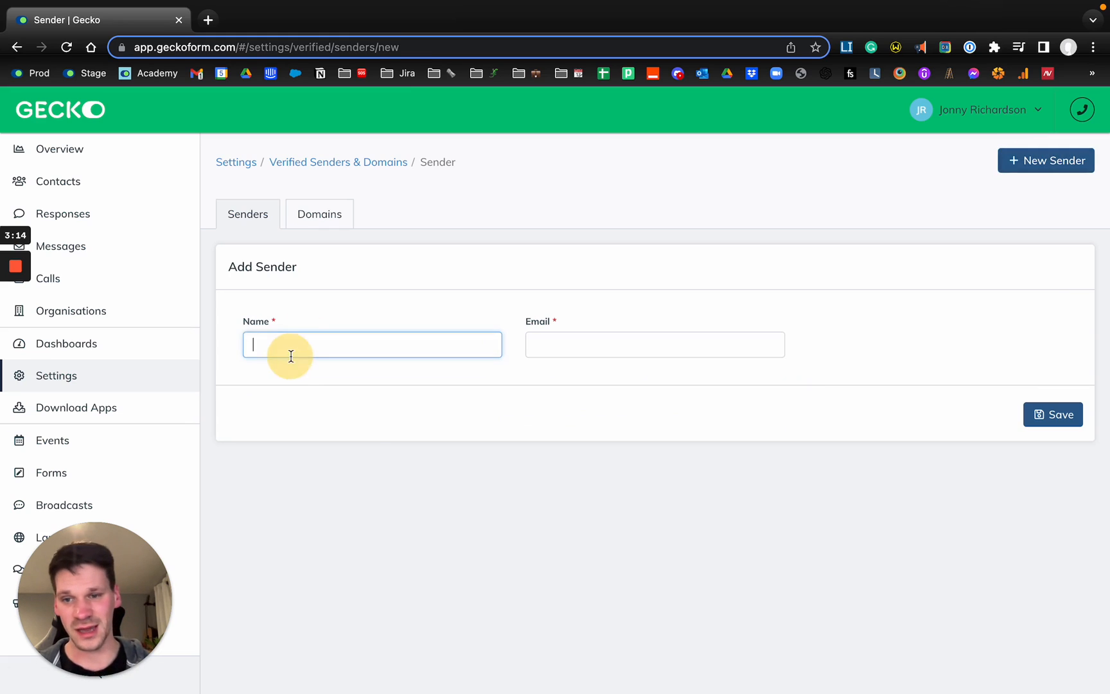
type("iwuehb")
key("Tab")
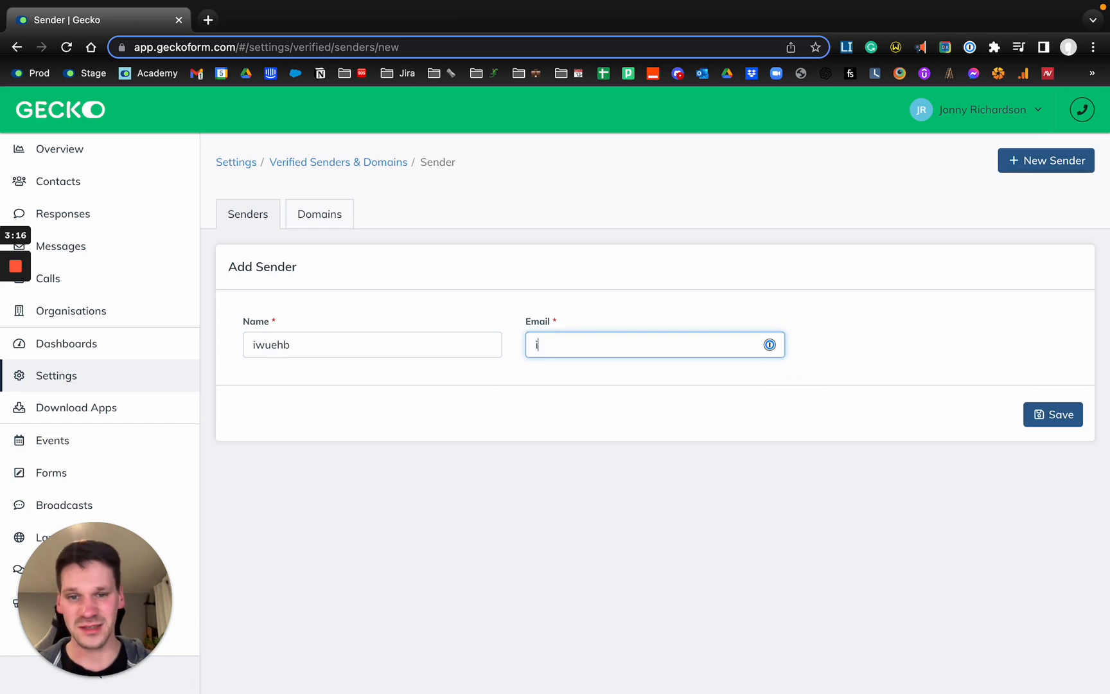
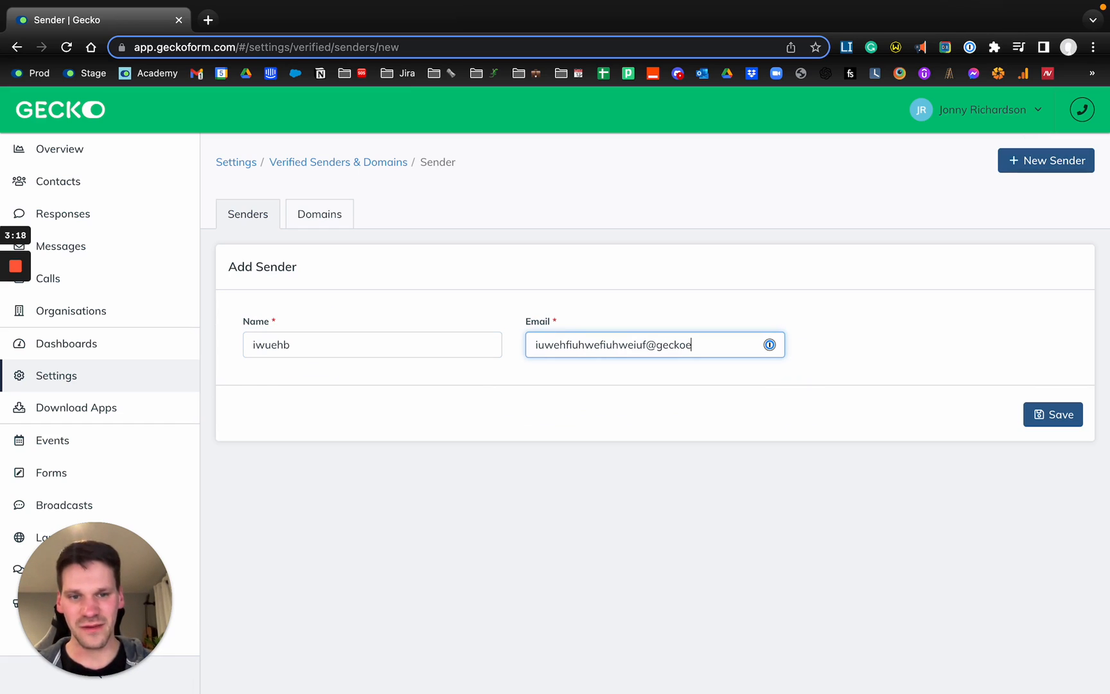
Give the sender an e-mail address on the geckoengage.com domain, save it, and return to the senders list.
left_click(1043, 416)
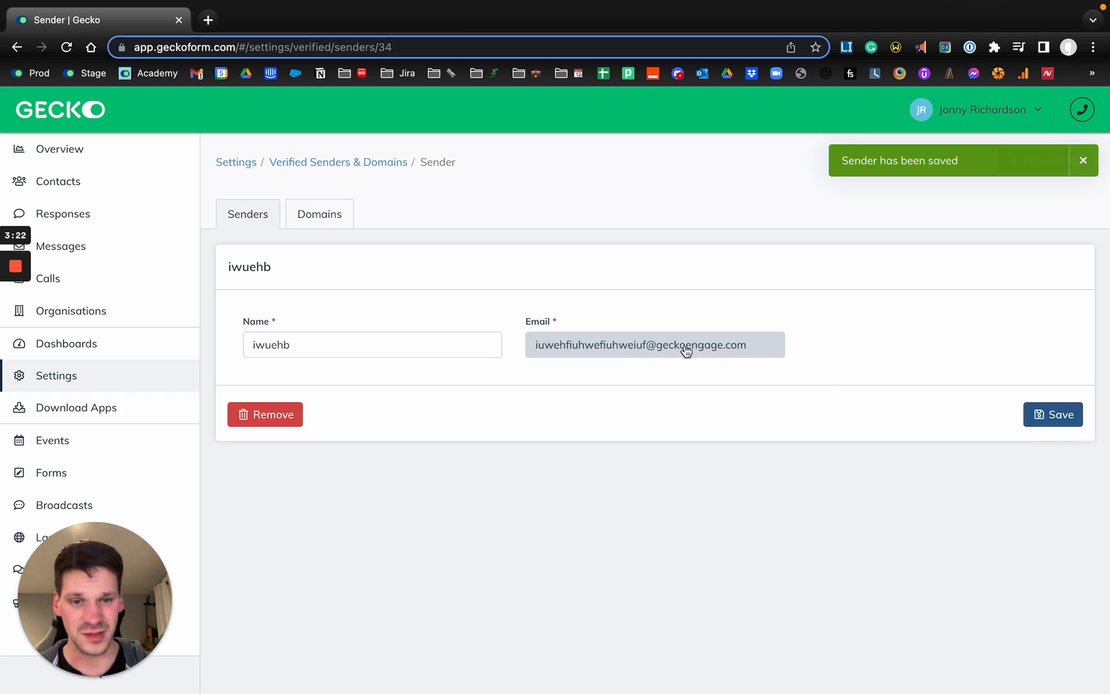
left_click(246, 221)
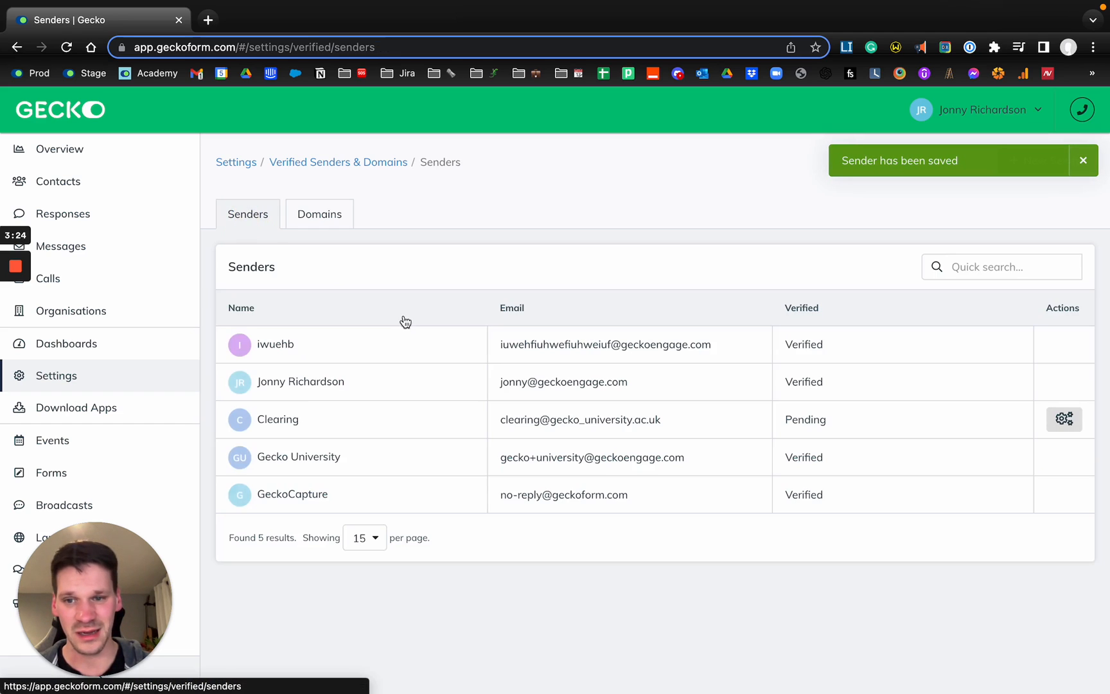